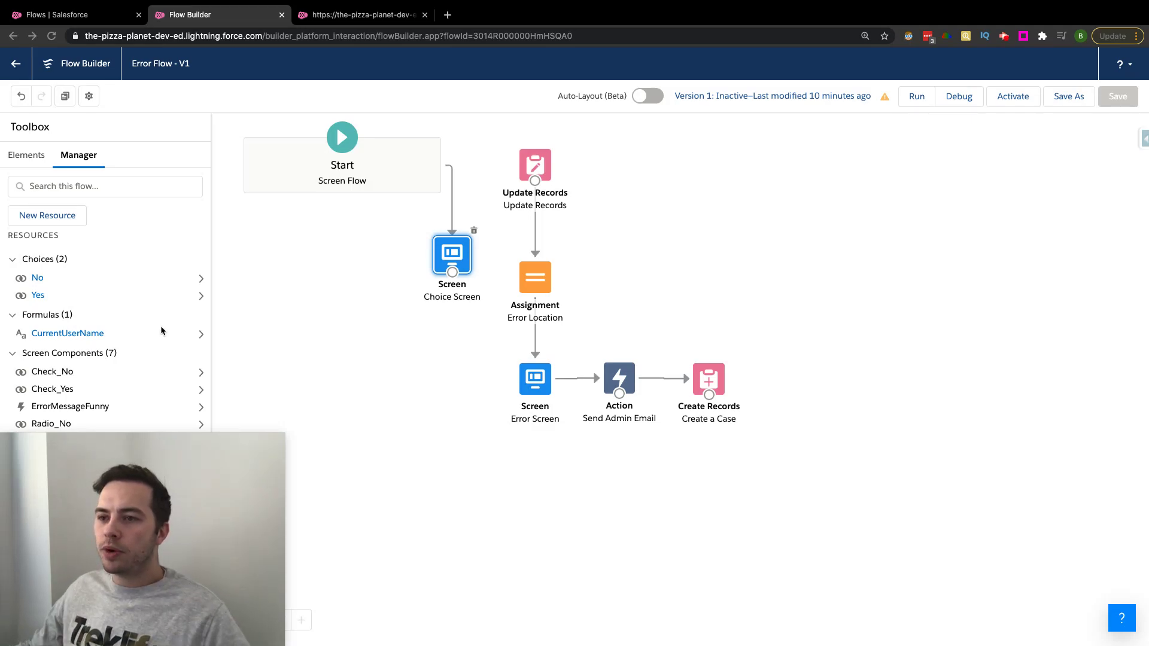
Step: Start a new resource in the Error Flow, viewing the resource type list without choosing one
{"action": "left_click", "coordinate": [70, 221]}
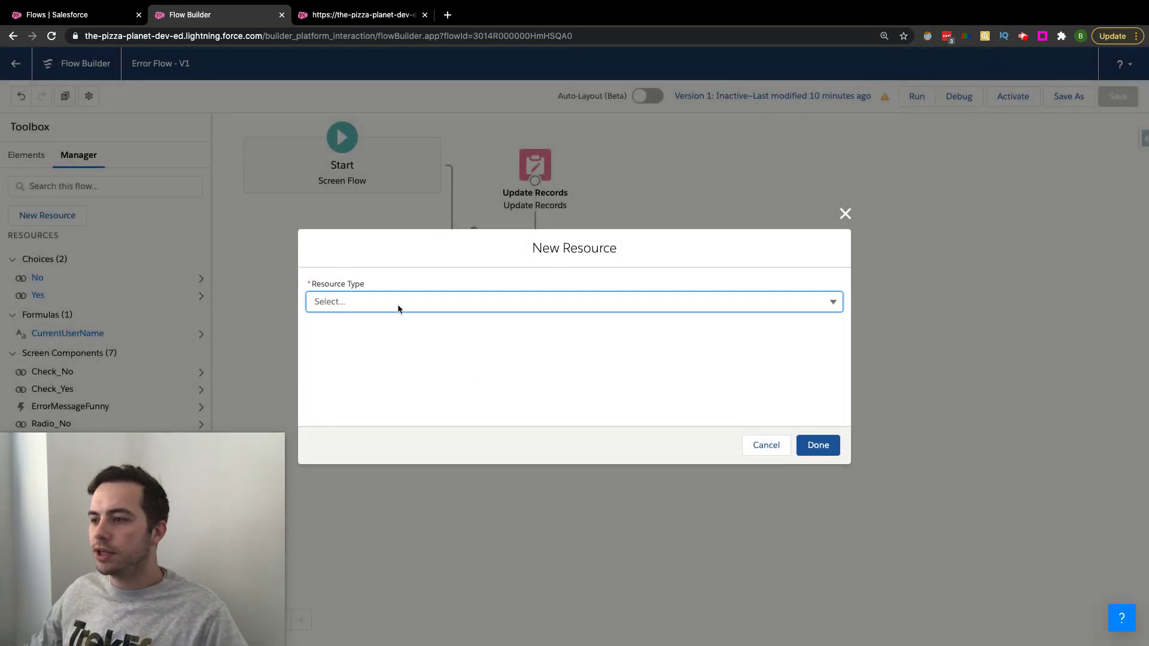
{"action": "left_click", "coordinate": [372, 303]}
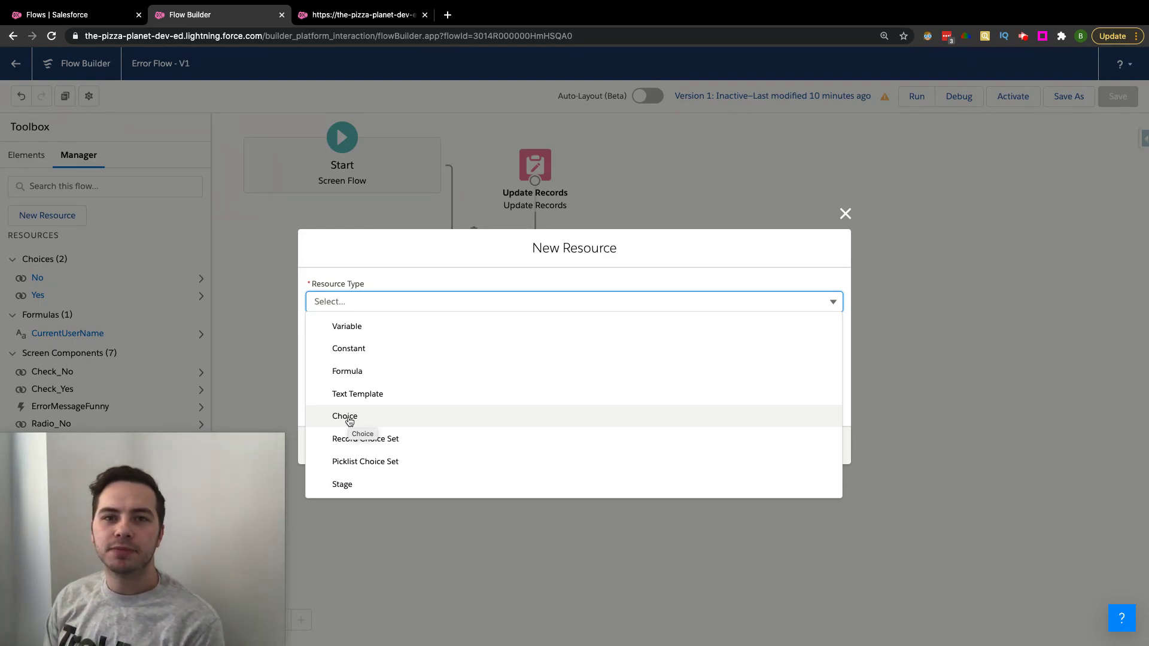
{"action": "key", "text": "Escape"}
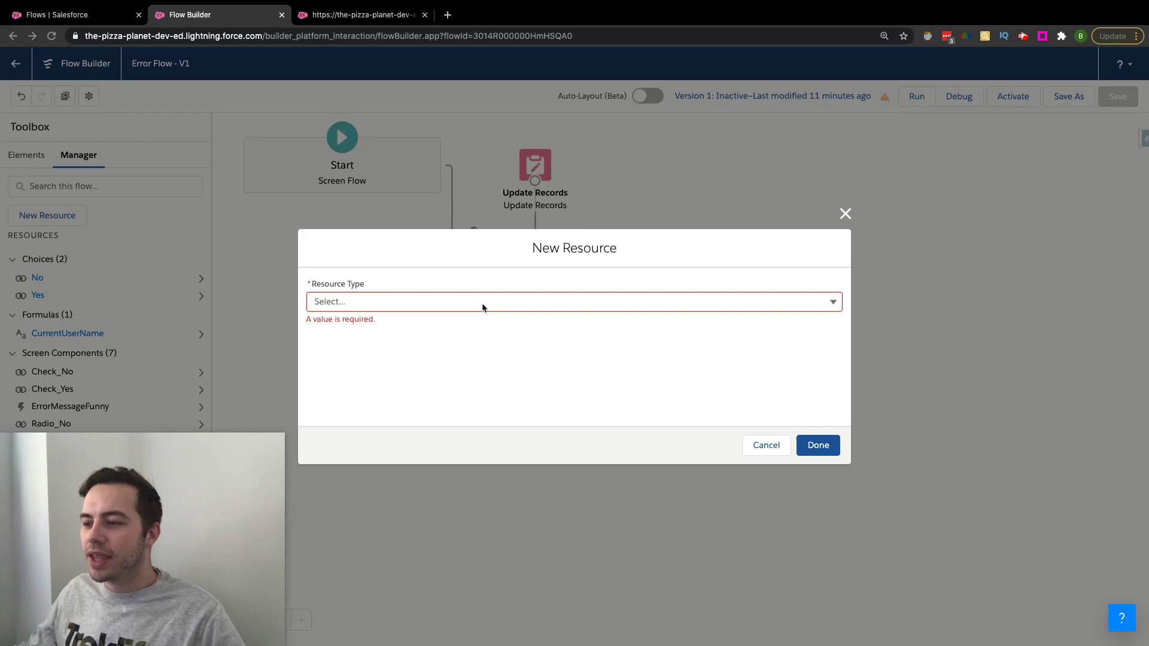
Step: Set the new resource's type to Choice and place focus in the Choice Label editor
{"action": "left_click", "coordinate": [517, 306]}
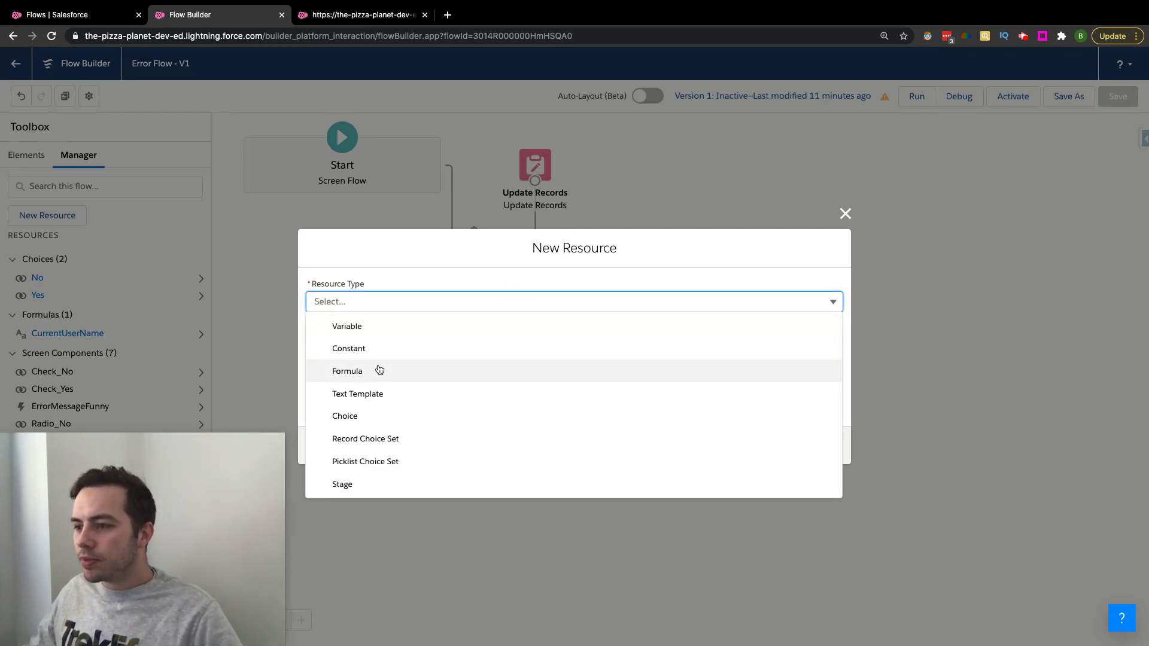
{"action": "left_click", "coordinate": [367, 417]}
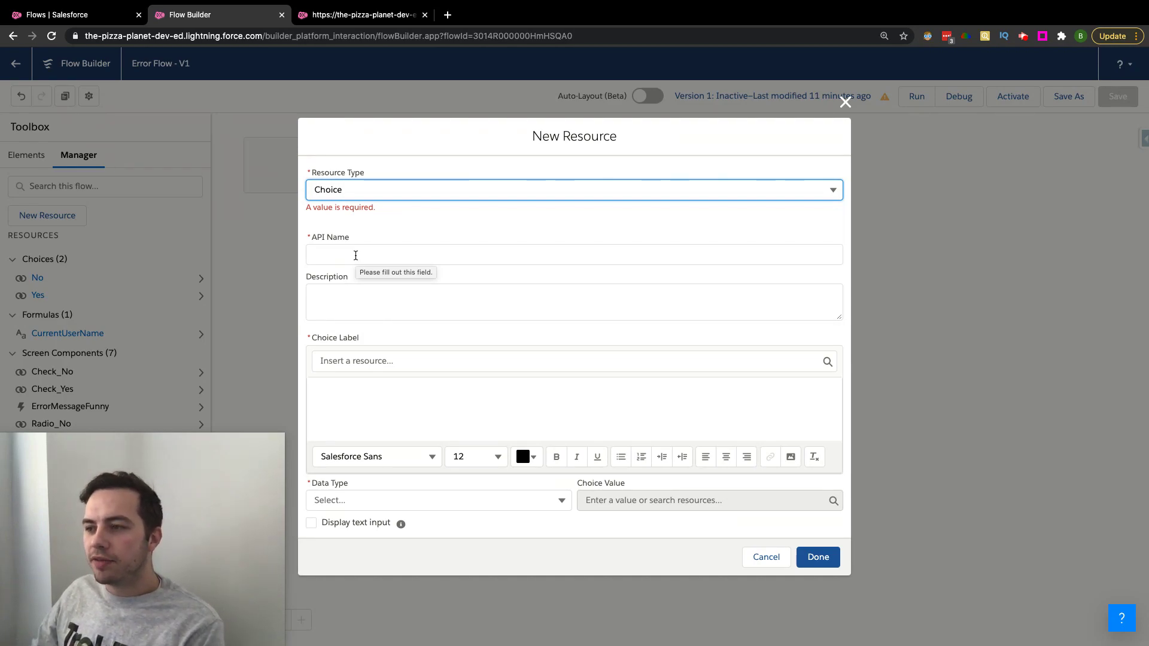
{"action": "left_click", "coordinate": [359, 403]}
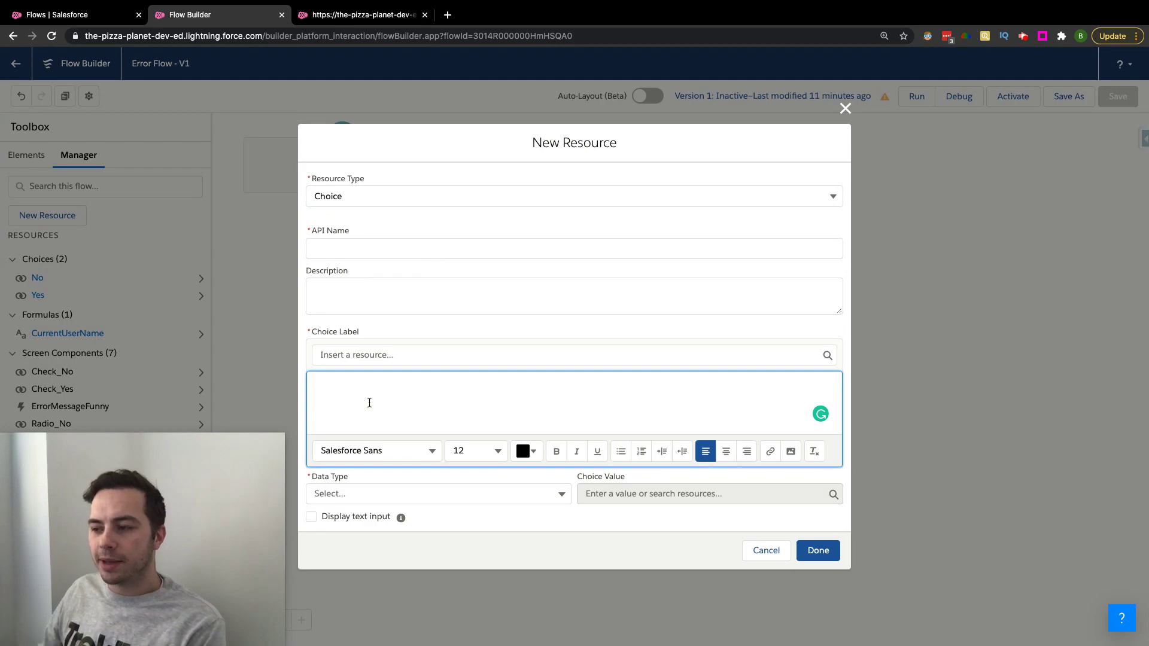
{"action": "left_click_drag", "start_coordinate": [366, 332], "coordinate": [314, 331]}
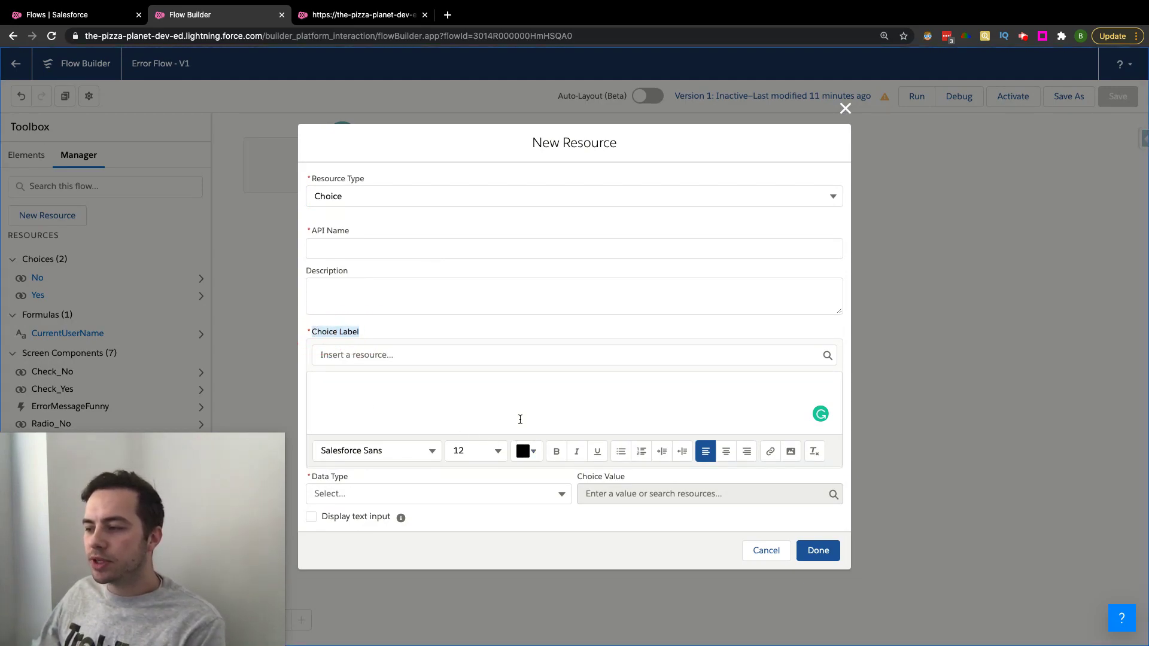
{"action": "left_click", "coordinate": [403, 395]}
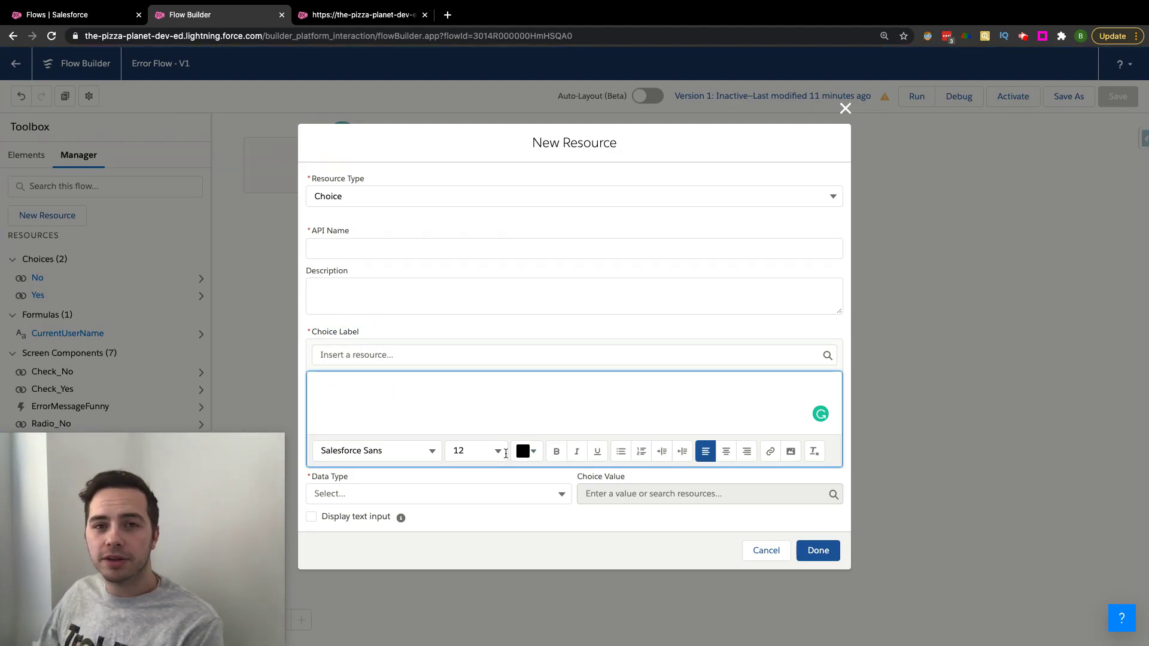
{"action": "left_click", "coordinate": [425, 450]}
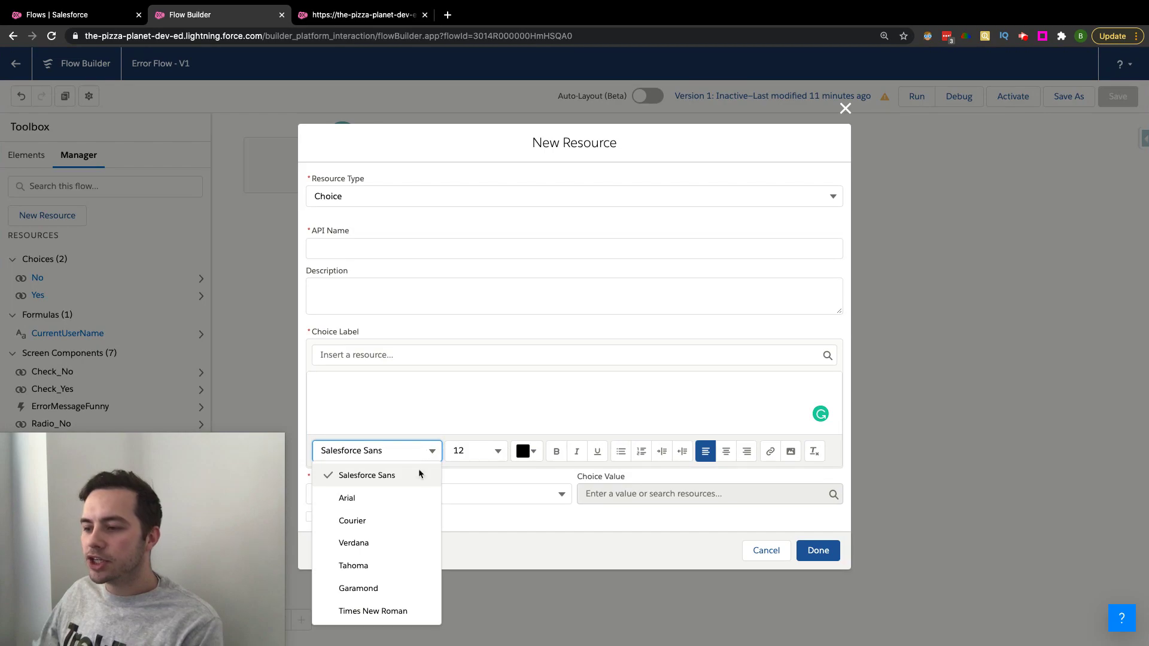
{"action": "left_click", "coordinate": [430, 388]}
{"action": "left_click", "coordinate": [496, 451]}
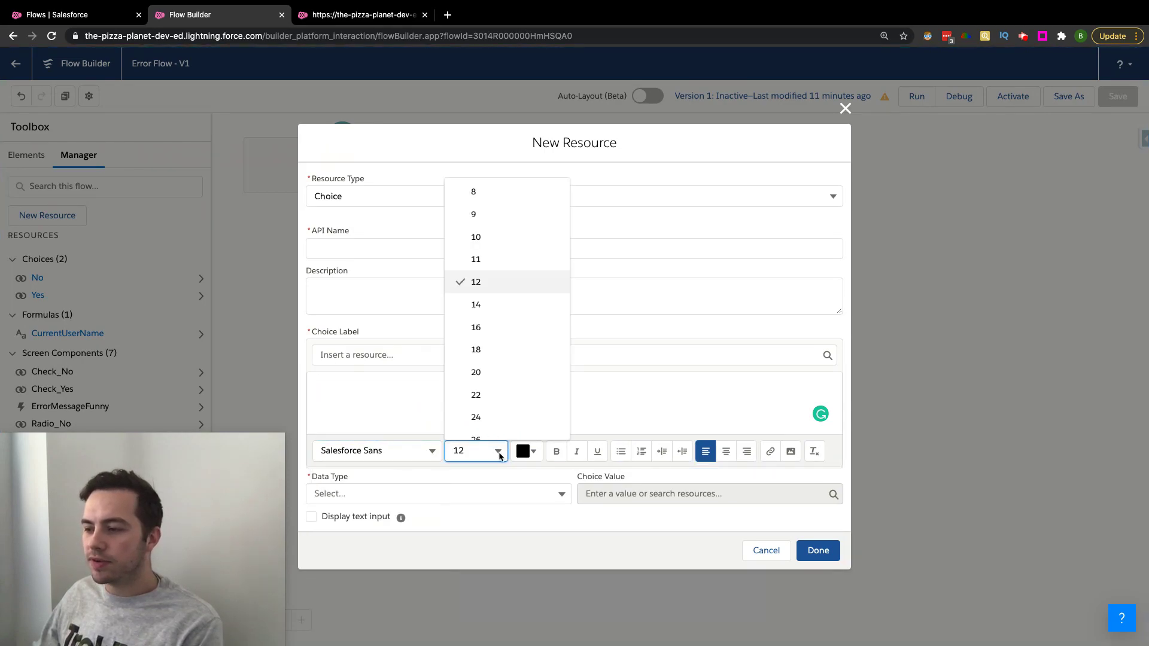
{"action": "left_click", "coordinate": [674, 372]}
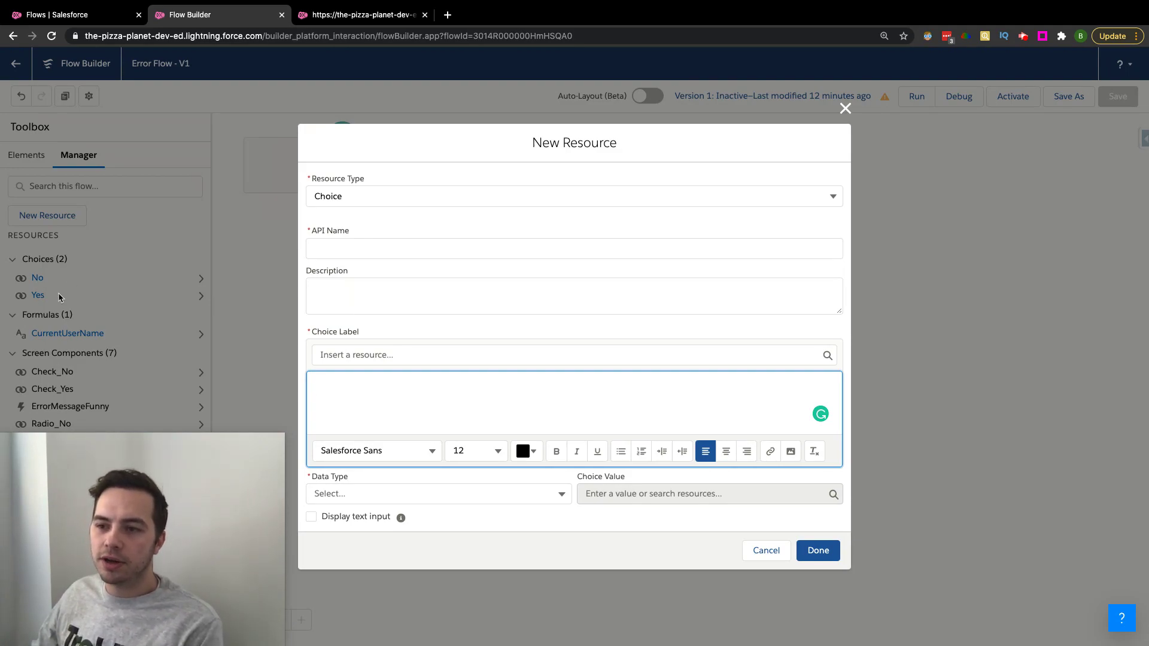
{"action": "left_click", "coordinate": [409, 494]}
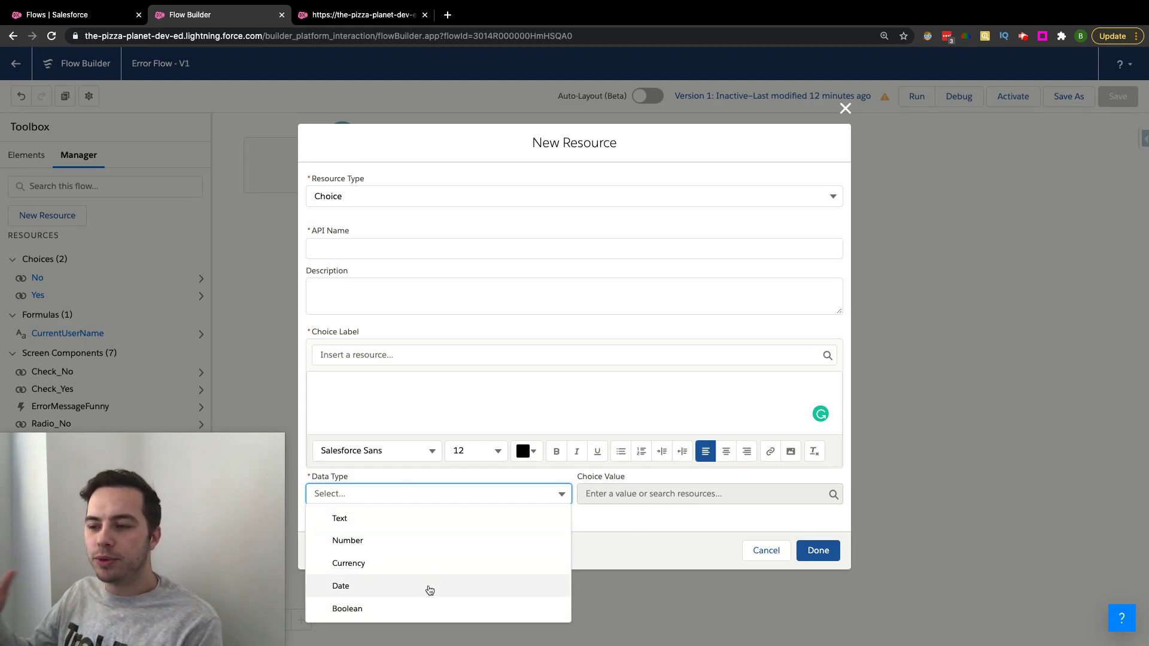
Step: Discard the unfinished new Choice resource without saving
{"action": "left_click", "coordinate": [660, 517]}
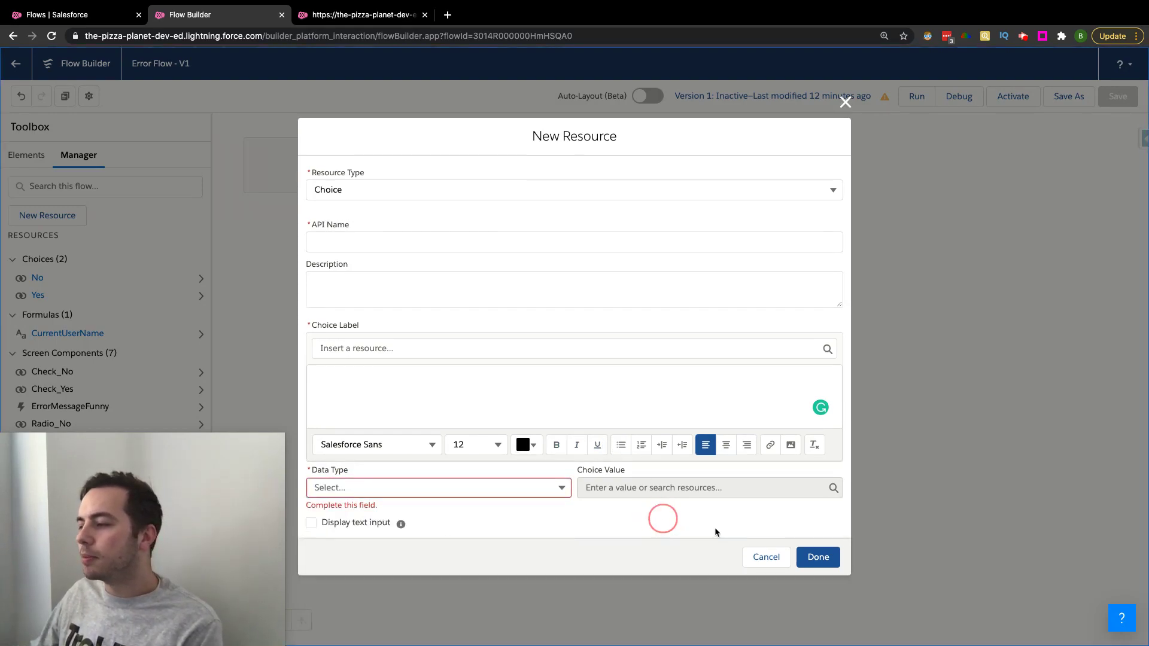
{"action": "left_click", "coordinate": [829, 566]}
{"action": "left_click", "coordinate": [846, 102]}
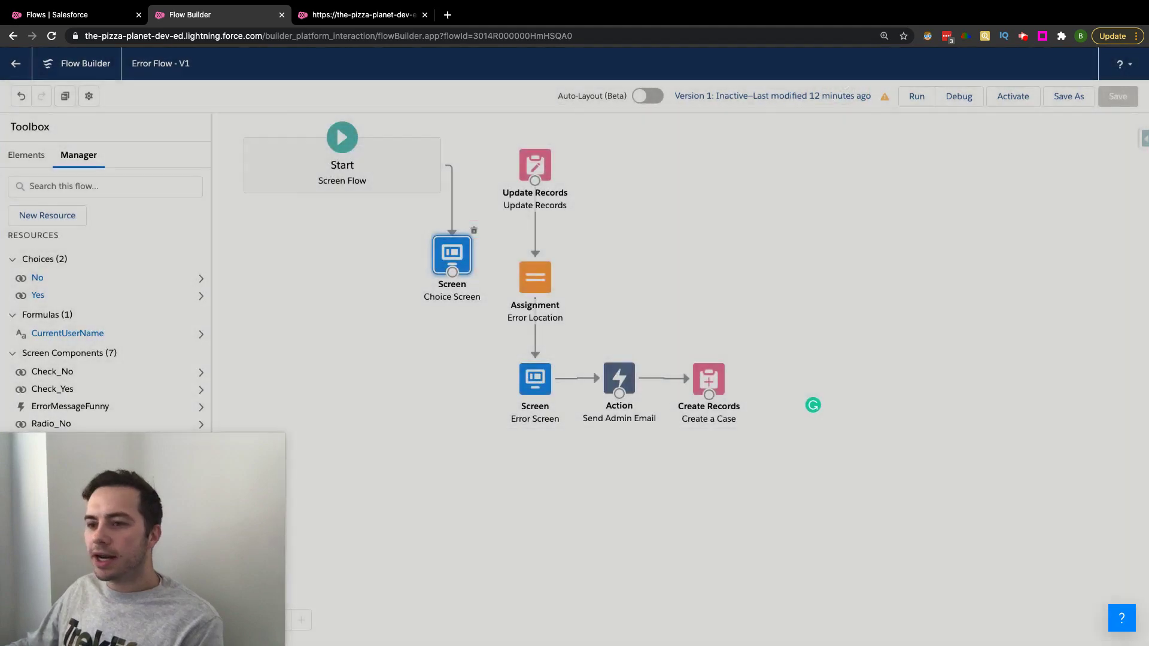
Step: Inspect the existing No choice unchanged, then open the Choice Screen for editing
{"action": "left_click", "coordinate": [39, 279]}
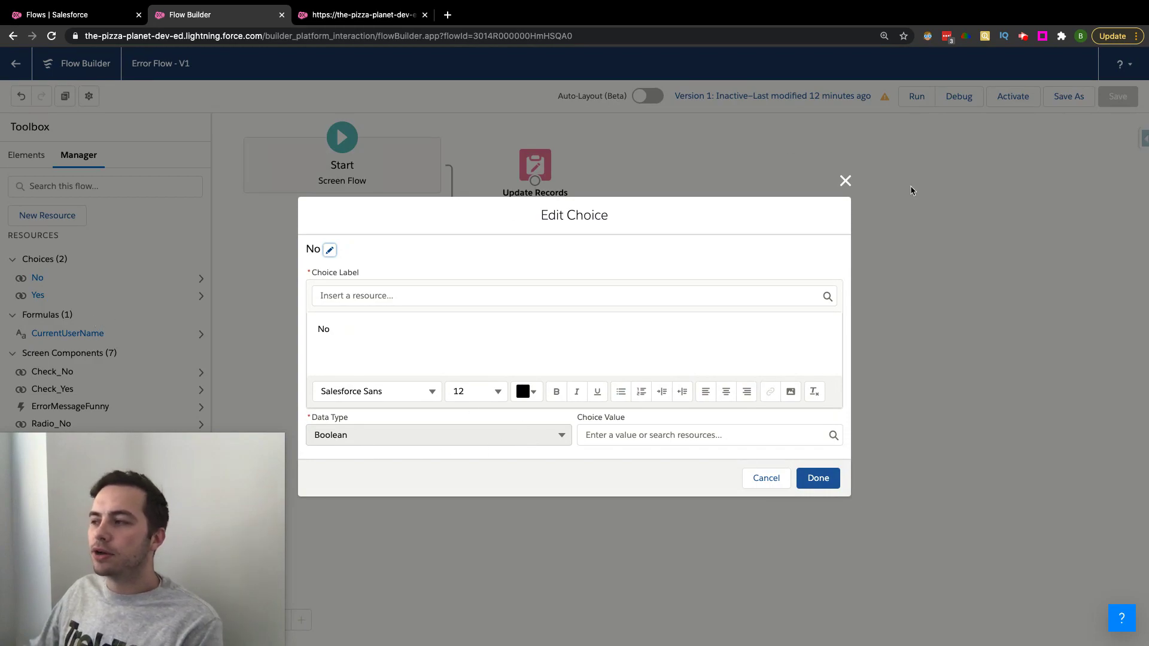
{"action": "left_click", "coordinate": [844, 182]}
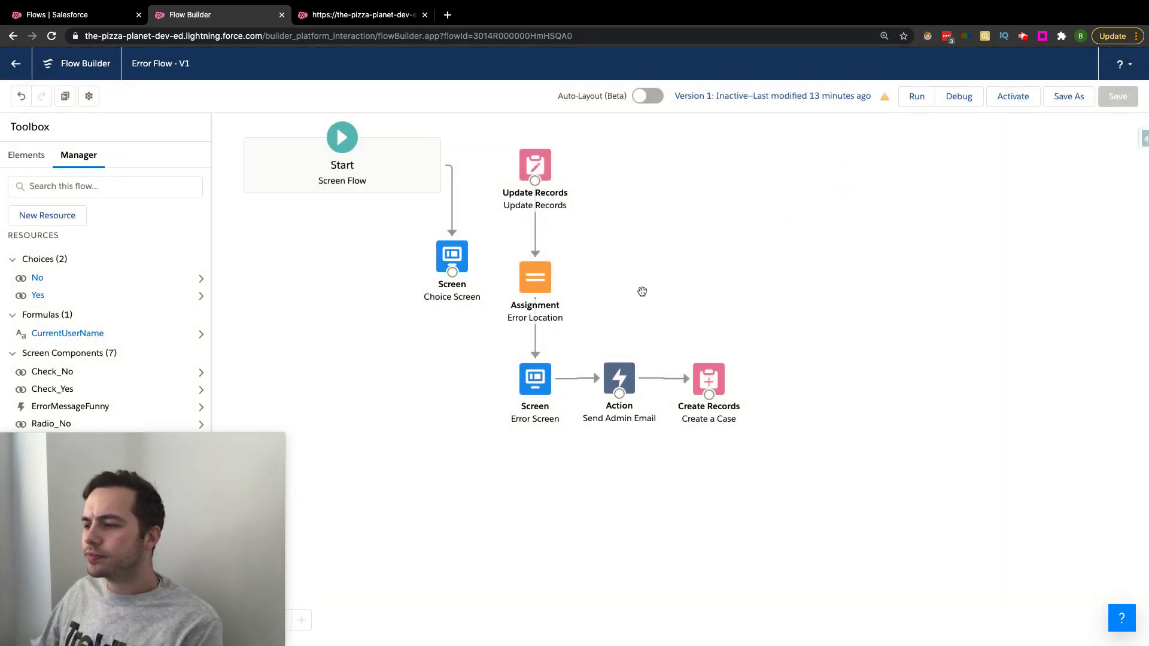
{"action": "double_click", "coordinate": [453, 257]}
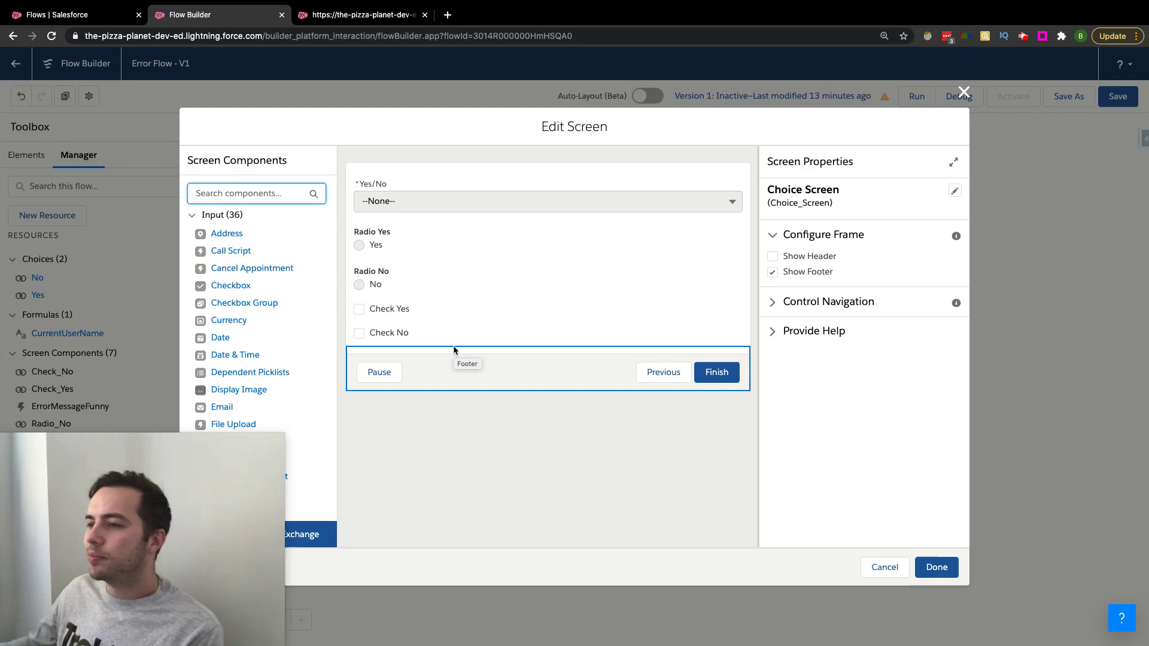
Step: Add a third, empty choice slot to the Yes/No picklist
{"action": "left_click", "coordinate": [427, 192]}
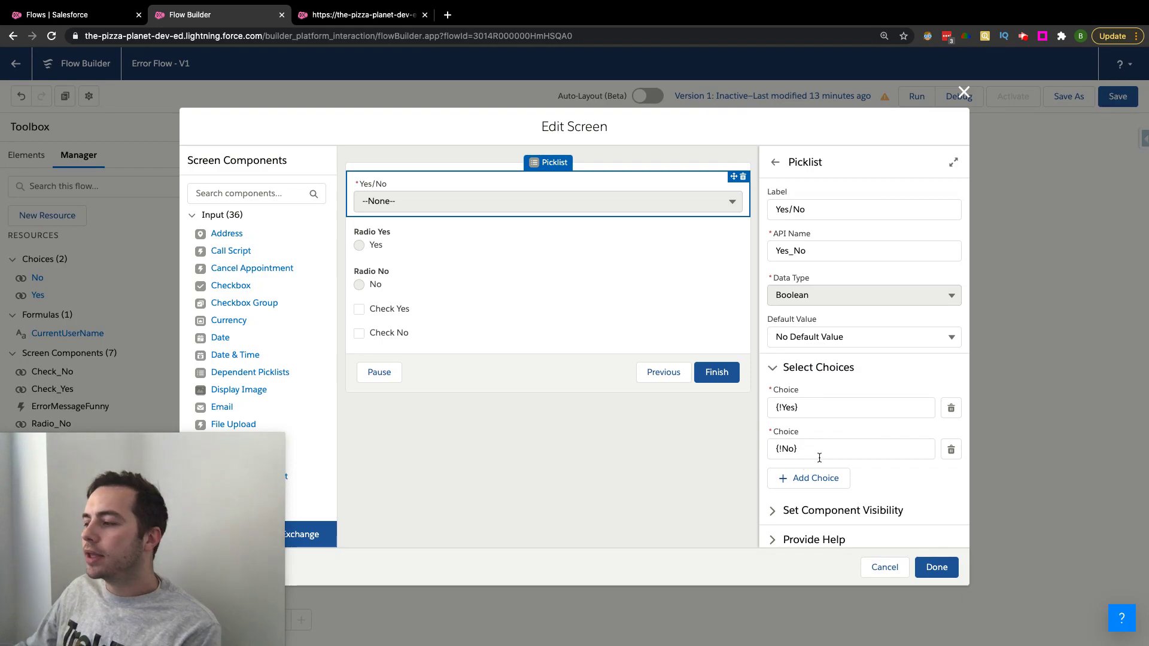
{"action": "scroll", "coordinate": [822, 433], "scroll_direction": "down", "scroll_amount": 1}
{"action": "left_click", "coordinate": [815, 476]}
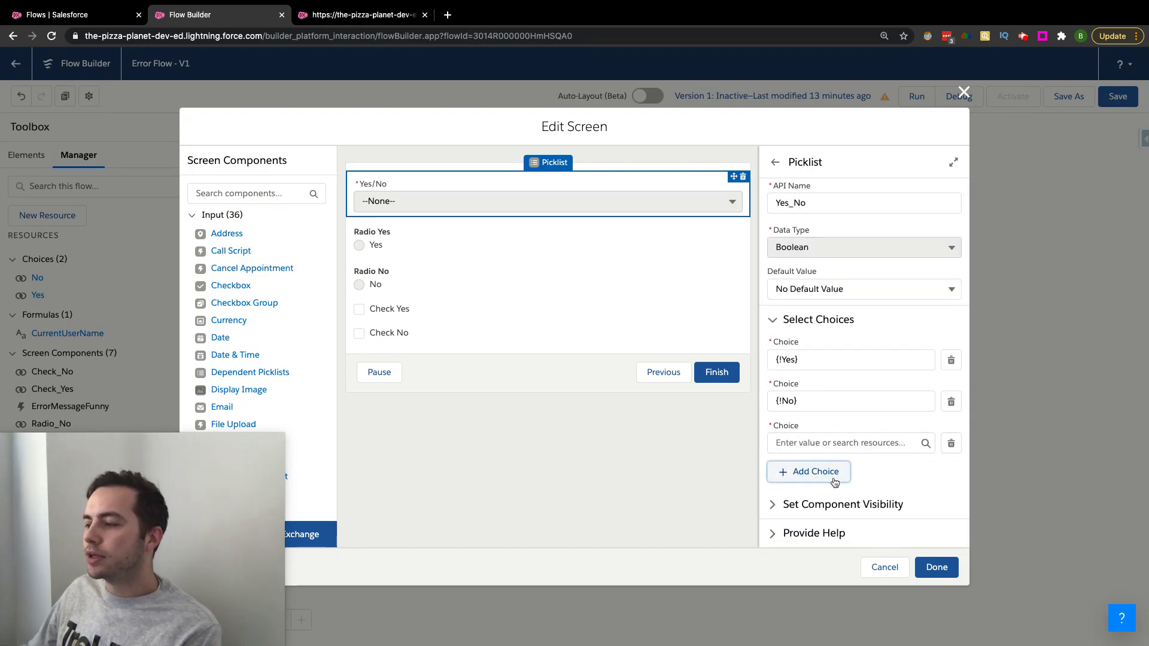
{"action": "scroll", "coordinate": [844, 336], "scroll_direction": "up", "scroll_amount": 1}
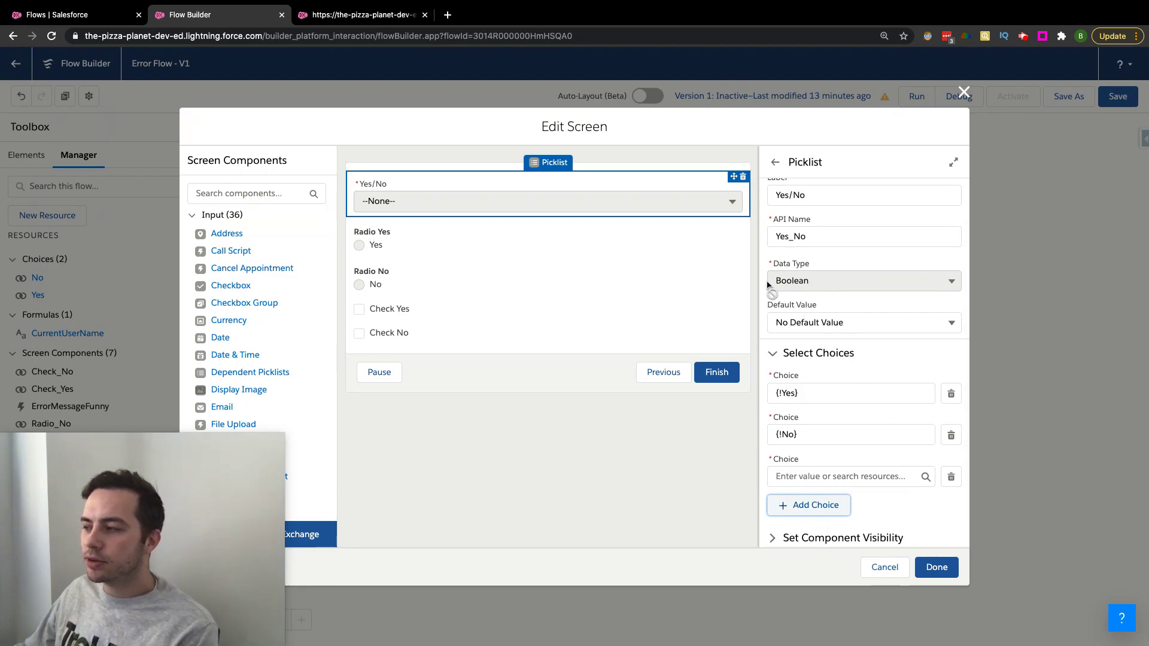
Step: Review the picklist's {!Yes} and {!No} choices and Boolean data type, then select Radio Yes
{"action": "left_click", "coordinate": [796, 394]}
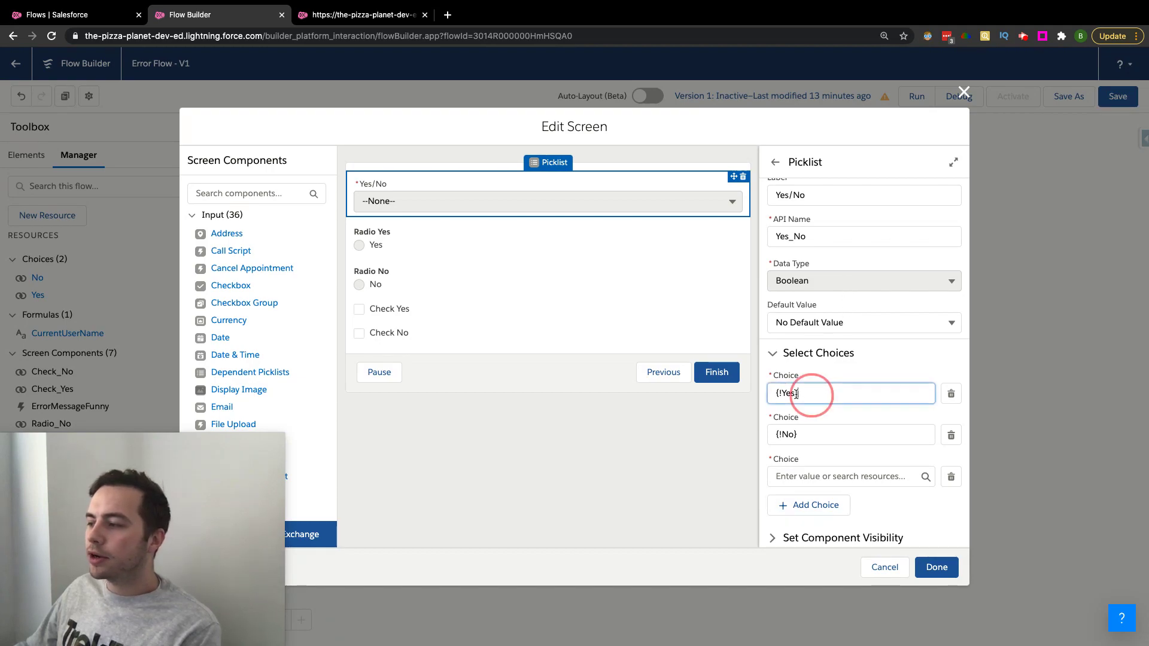
{"action": "left_click", "coordinate": [868, 436]}
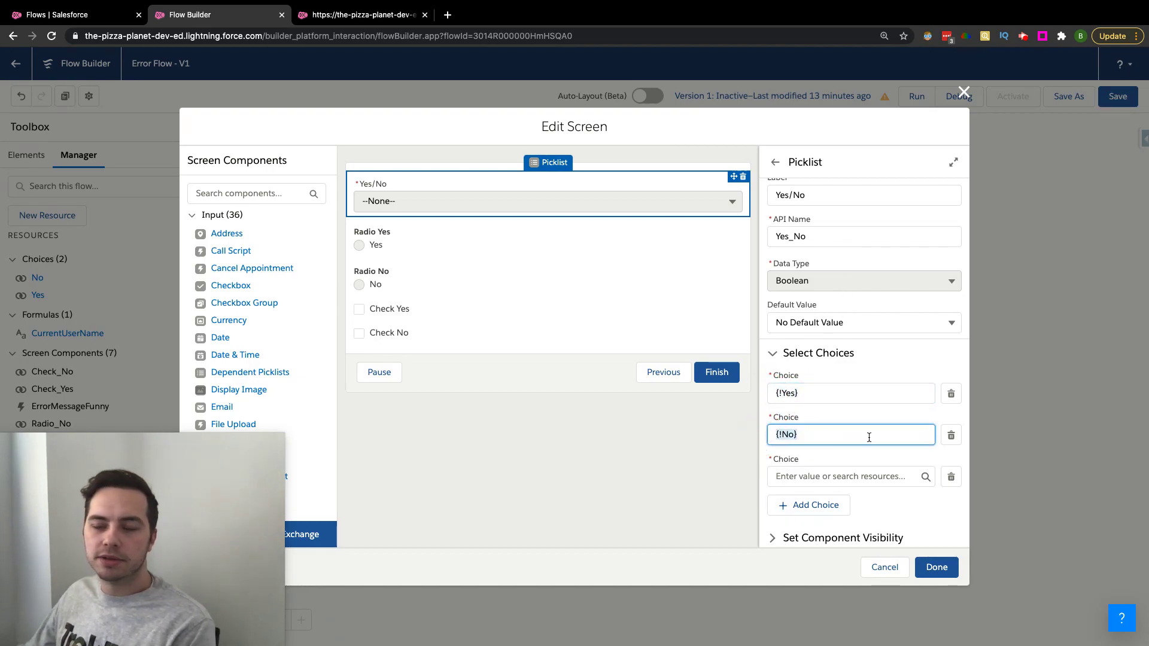
{"action": "left_click", "coordinate": [772, 281]}
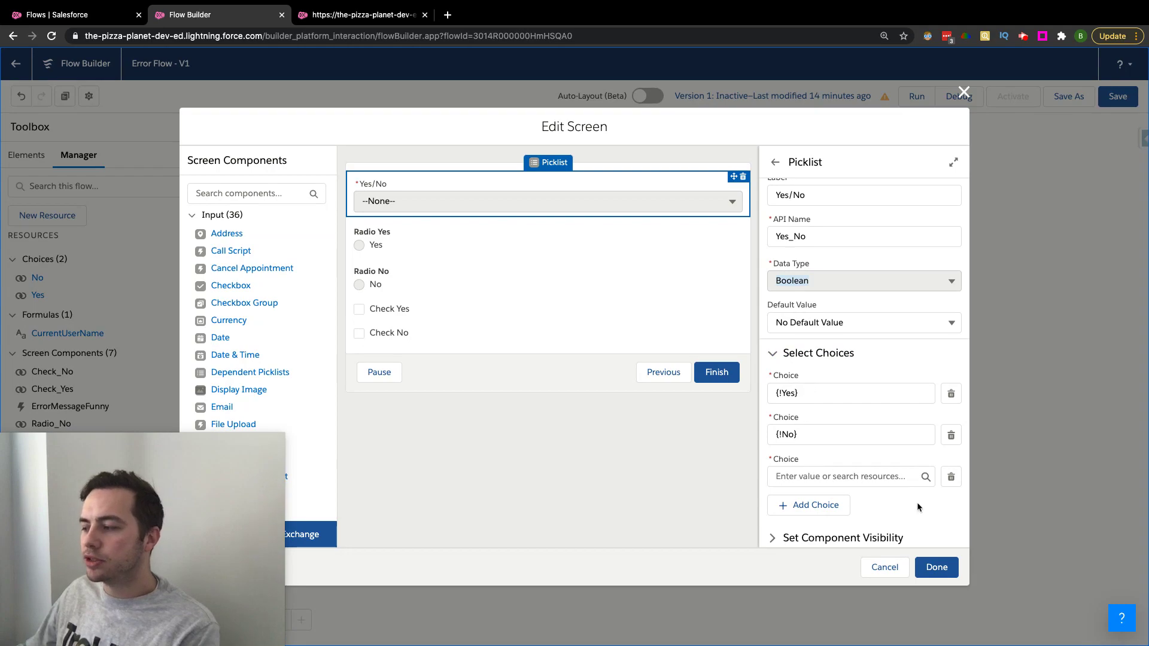
{"action": "left_click", "coordinate": [441, 237]}
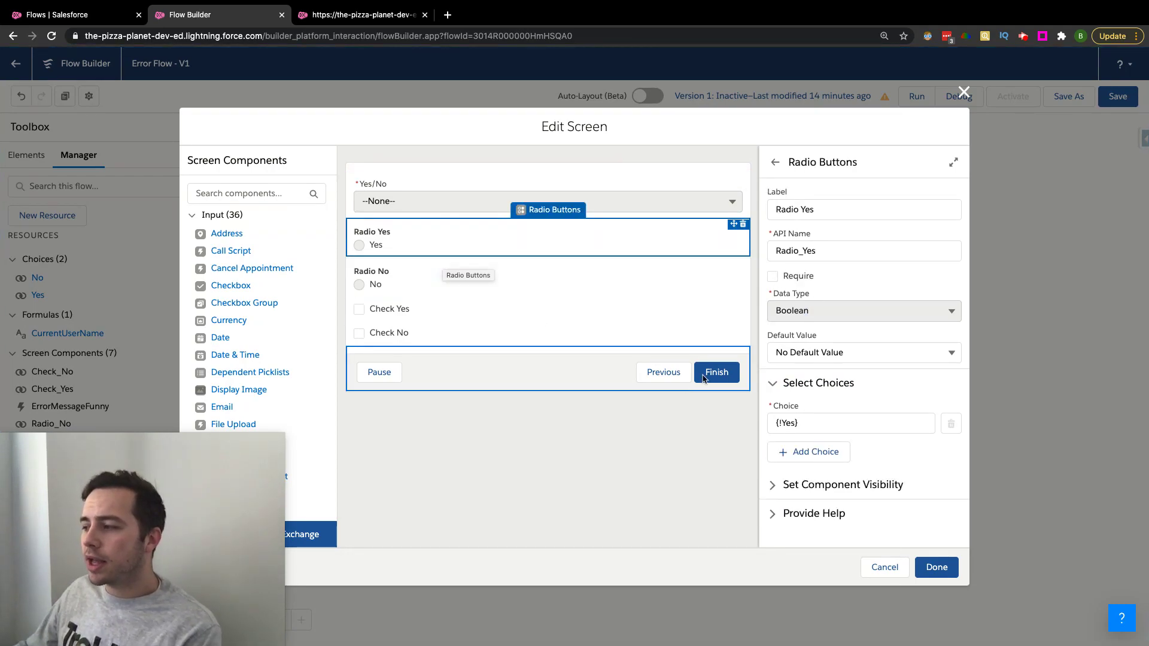
Step: Confirm the Check Yes checkbox defaults to {!Yes}, then close the Choice Screen editor
{"action": "left_click", "coordinate": [862, 384]}
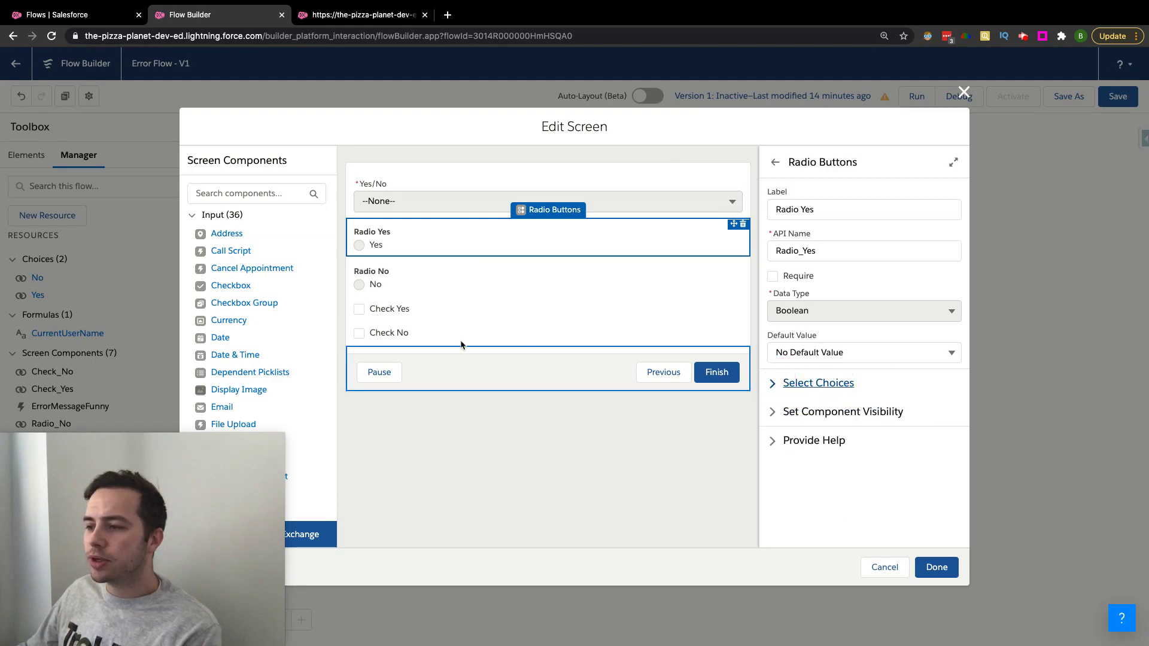
{"action": "left_click", "coordinate": [422, 307]}
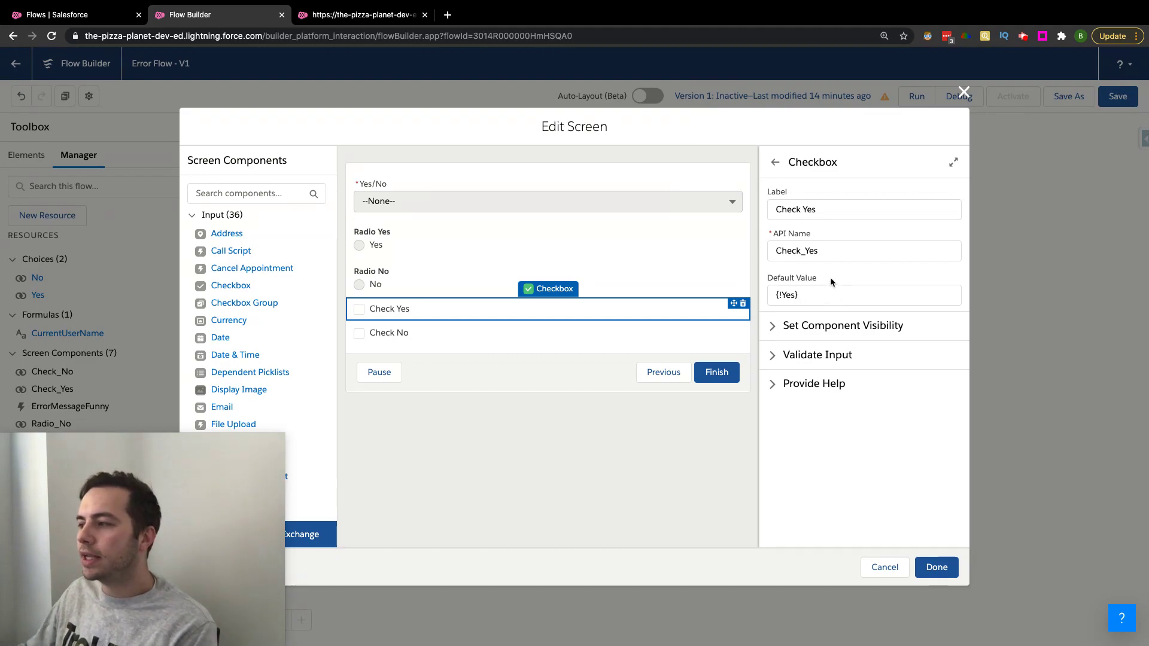
{"action": "left_click_drag", "start_coordinate": [830, 284], "coordinate": [760, 277]}
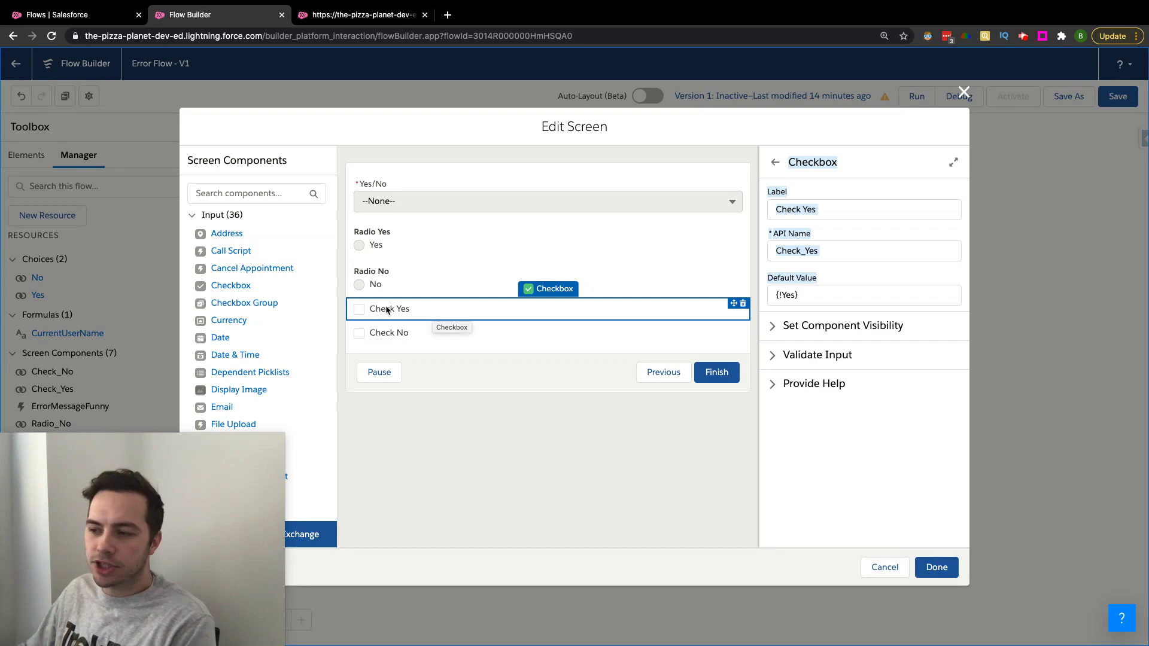
{"action": "left_click", "coordinate": [815, 295]}
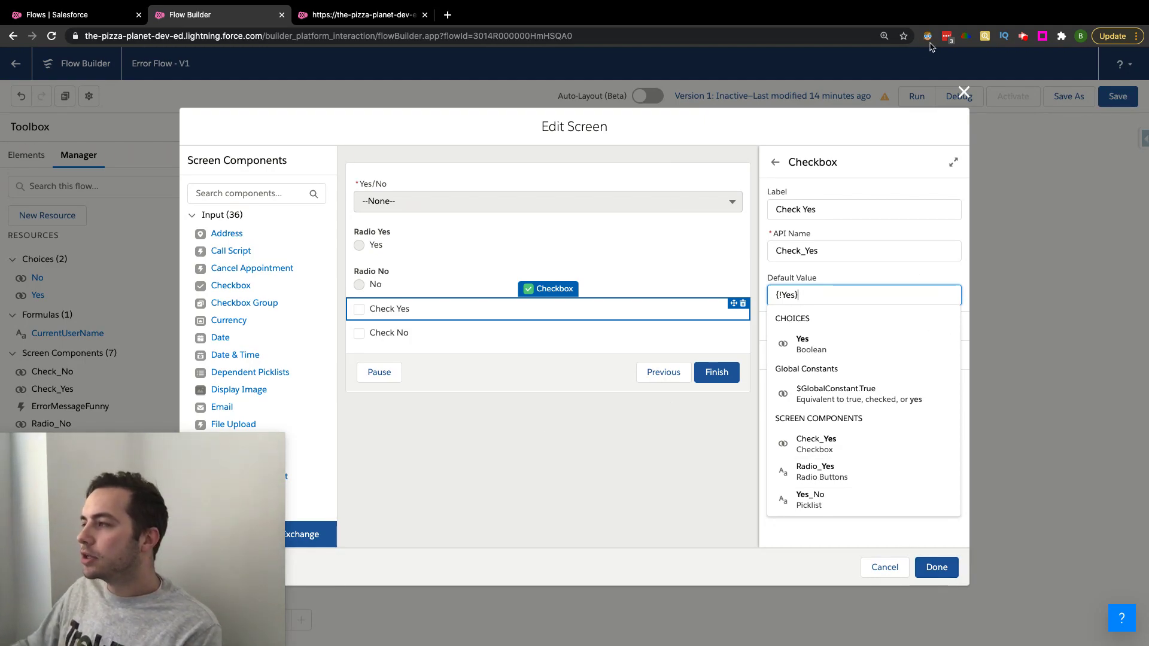
{"action": "left_click", "coordinate": [964, 93]}
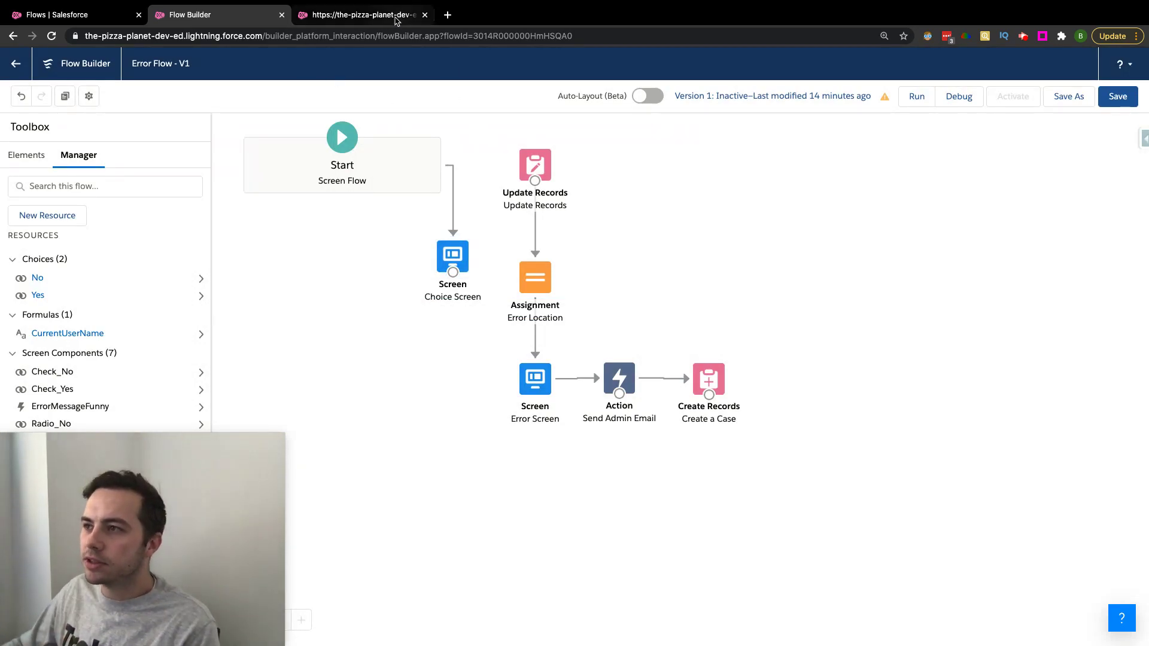
Step: In the debug run, keep the picklist at No and leave Check Yes unchecked after toggling it
{"action": "left_click", "coordinate": [376, 18]}
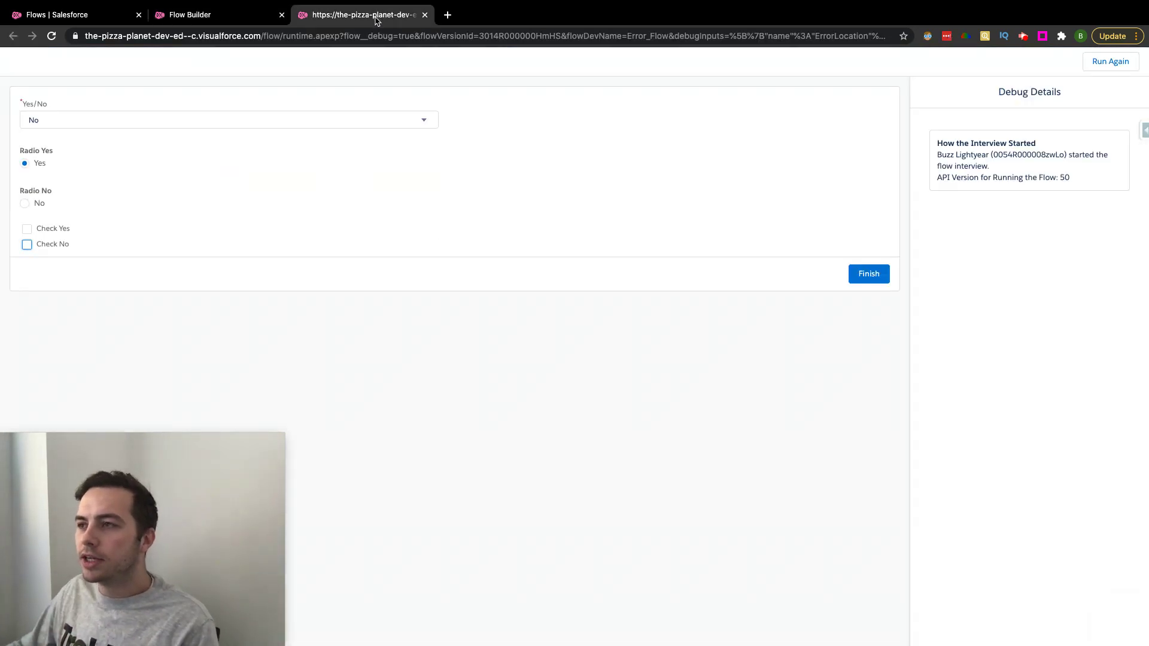
{"action": "left_click", "coordinate": [162, 120]}
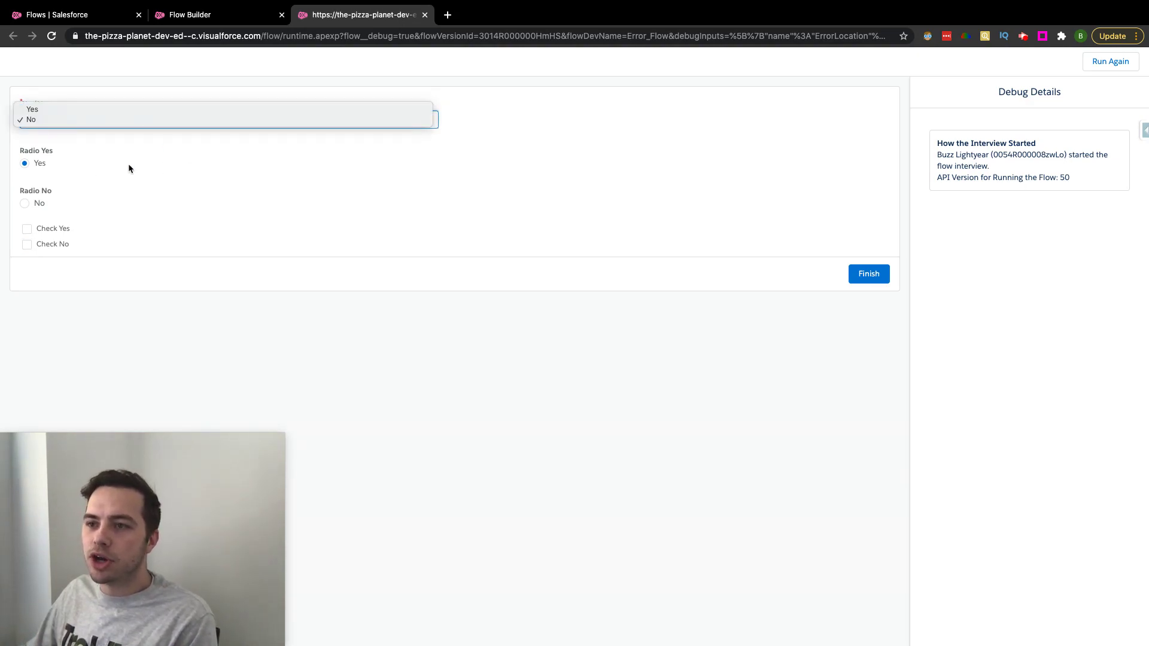
{"action": "left_click", "coordinate": [95, 167]}
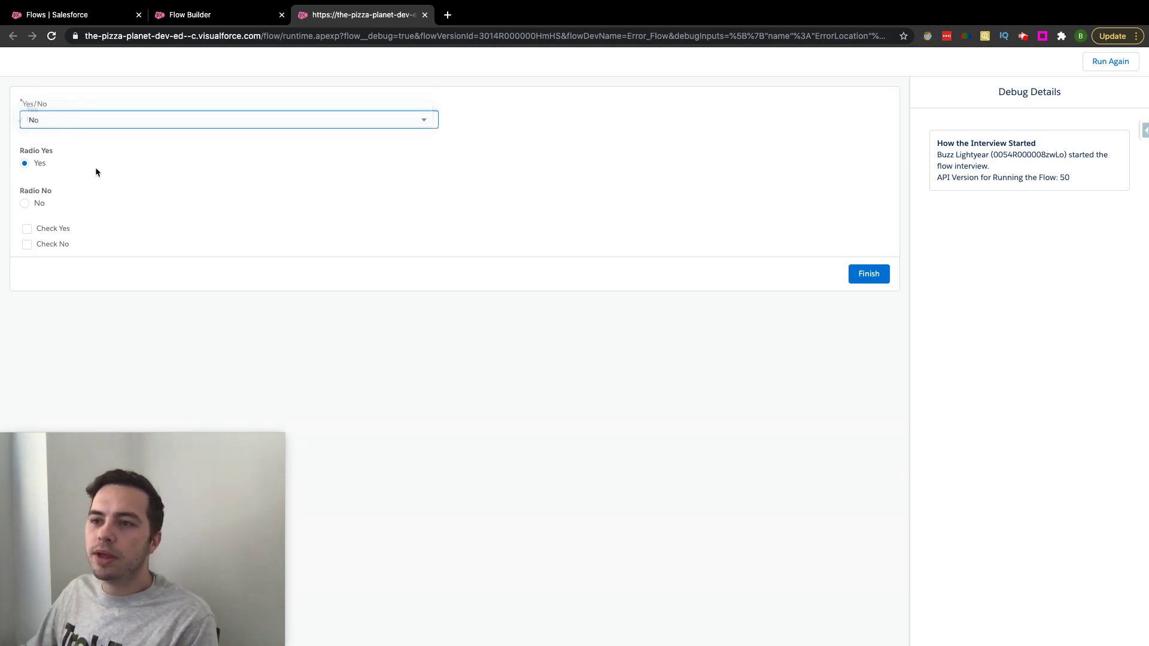
{"action": "left_click", "coordinate": [27, 230]}
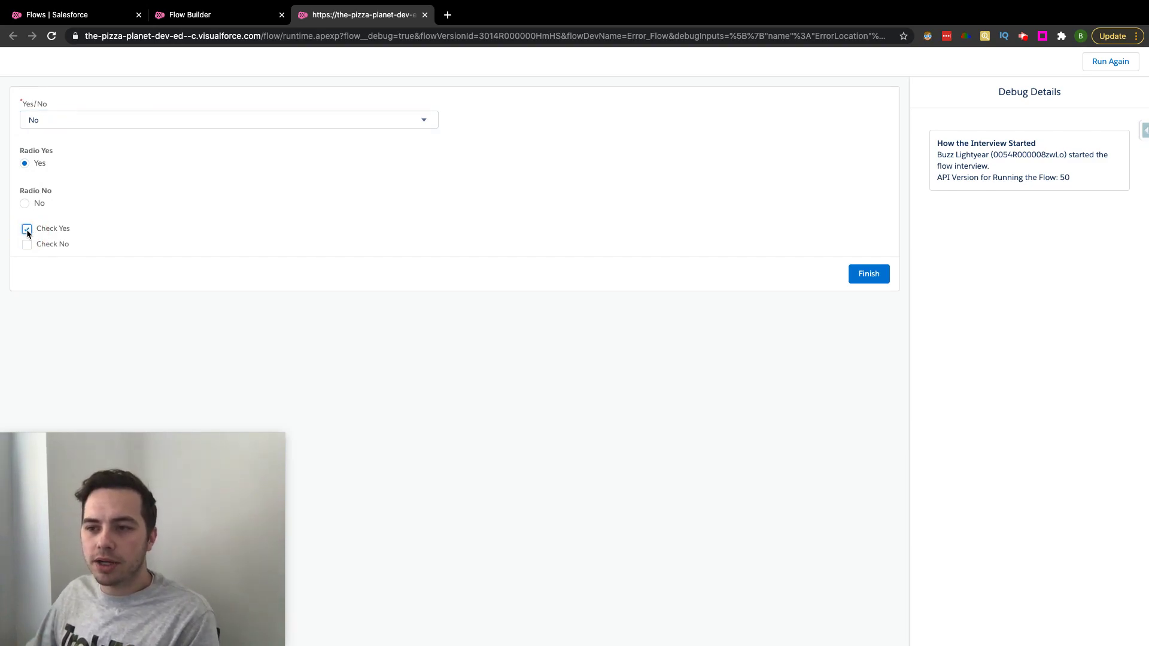
{"action": "left_click", "coordinate": [27, 230]}
{"action": "double_click", "coordinate": [27, 245]}
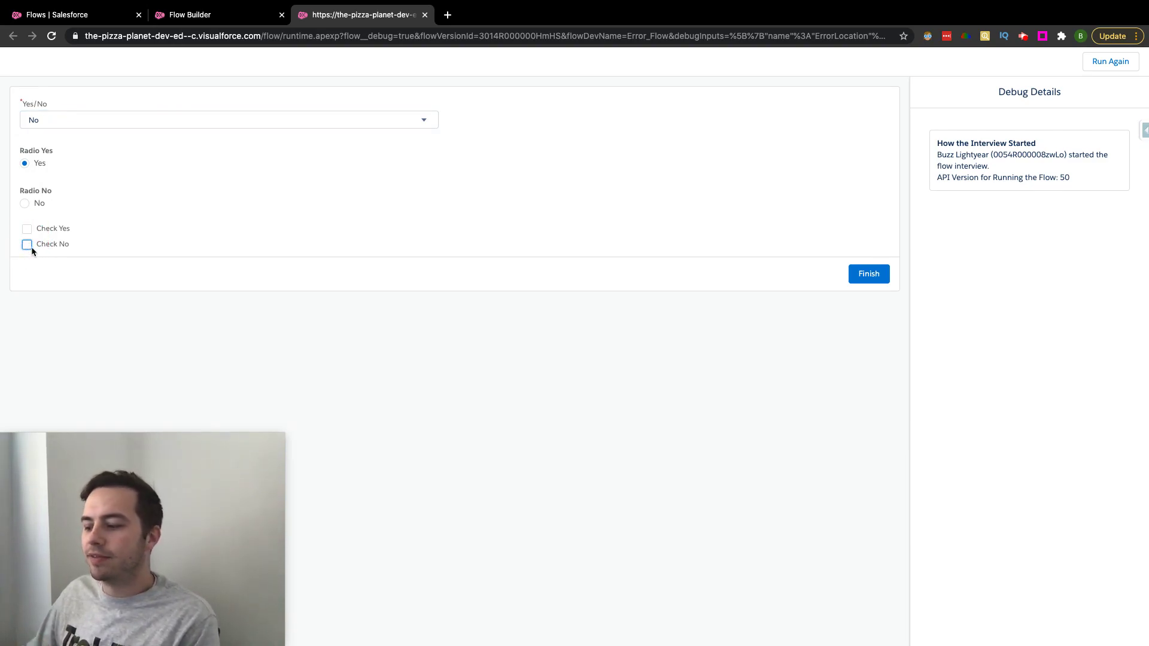